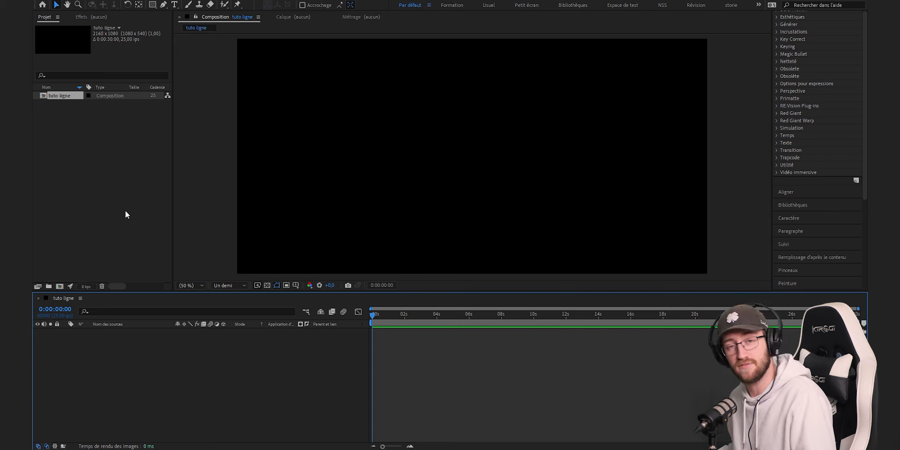
- Set up the Pen tool with the yellow swatch from the library as stroke colour and a 10 px stroke width
{"action": "left_click", "coordinate": [163, 5]}
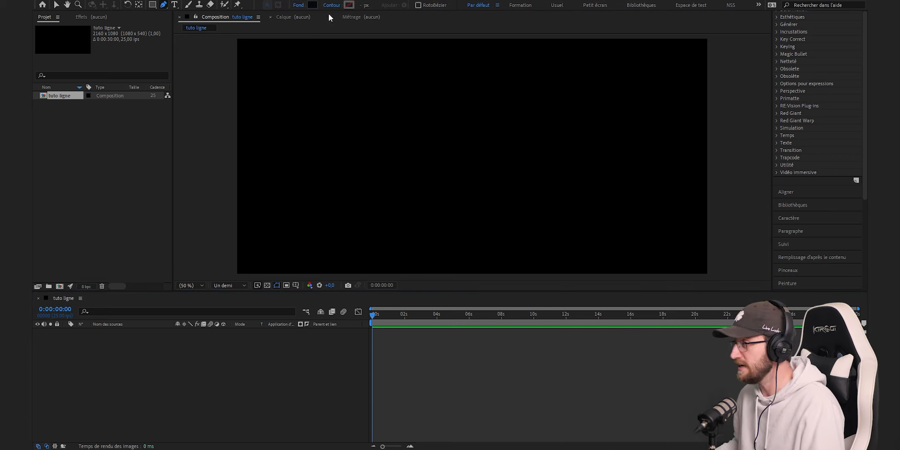
{"action": "left_click", "coordinate": [349, 5]}
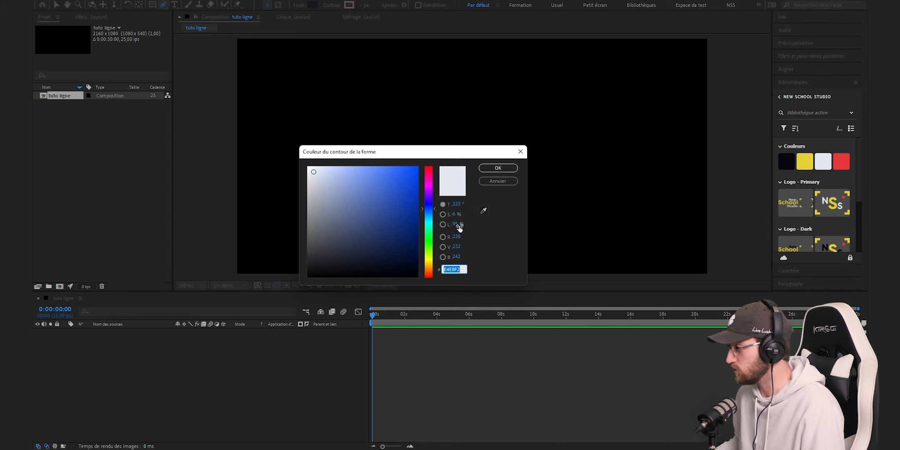
{"action": "left_click", "coordinate": [484, 210]}
{"action": "left_click", "coordinate": [804, 161]}
{"action": "key", "text": "Return"}
{"action": "left_click", "coordinate": [366, 5]}
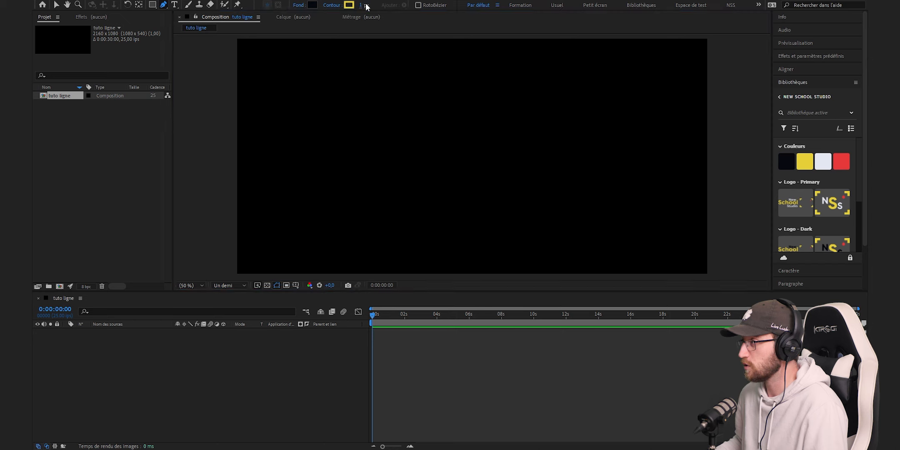
{"action": "type", "text": "10"}
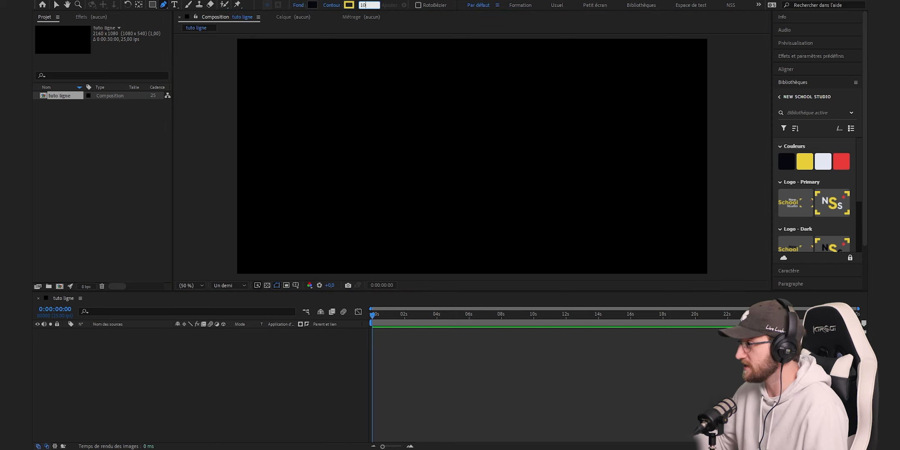
{"action": "left_click", "coordinate": [121, 162]}
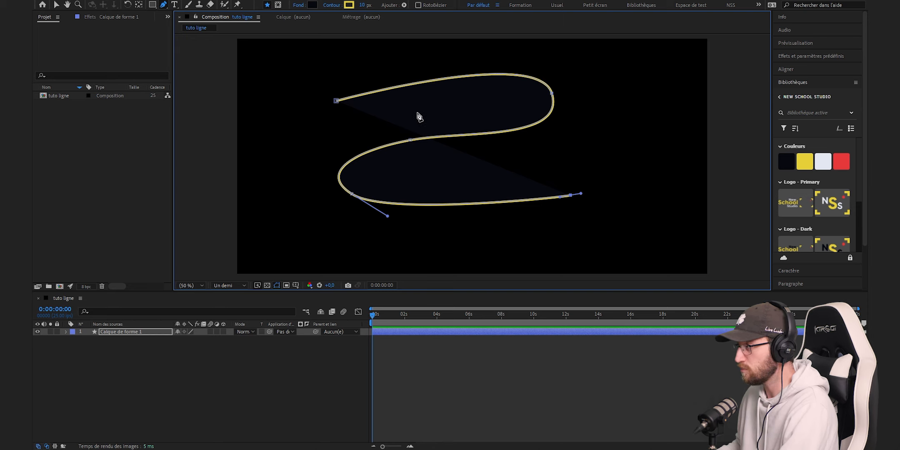
- Remove the fill from the drawn S-shaped path and set its stroke width to 20 px
{"action": "left_click", "coordinate": [299, 5]}
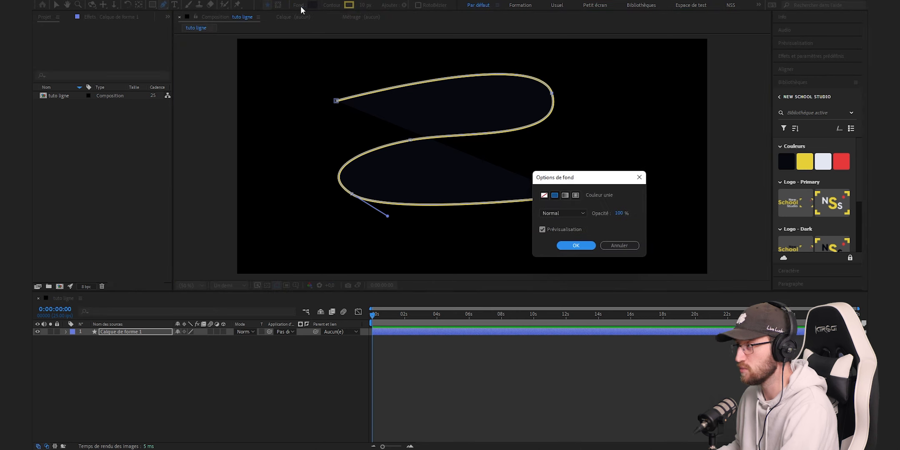
{"action": "left_click", "coordinate": [541, 195]}
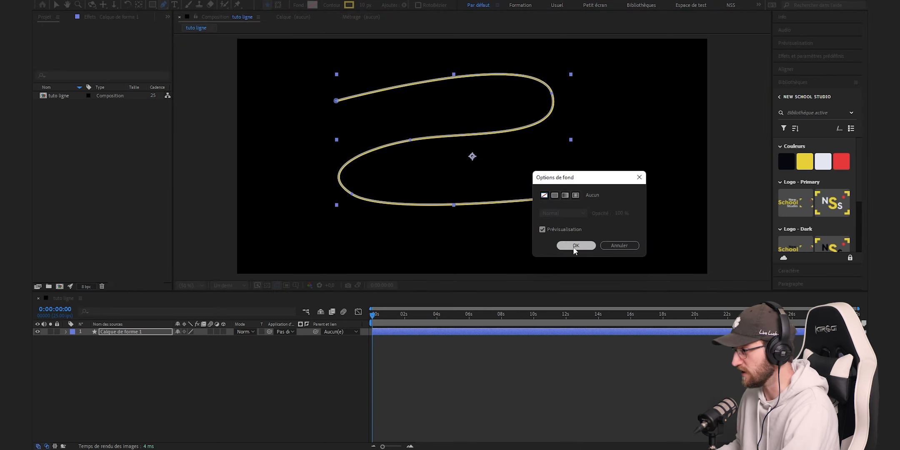
{"action": "left_click", "coordinate": [576, 246]}
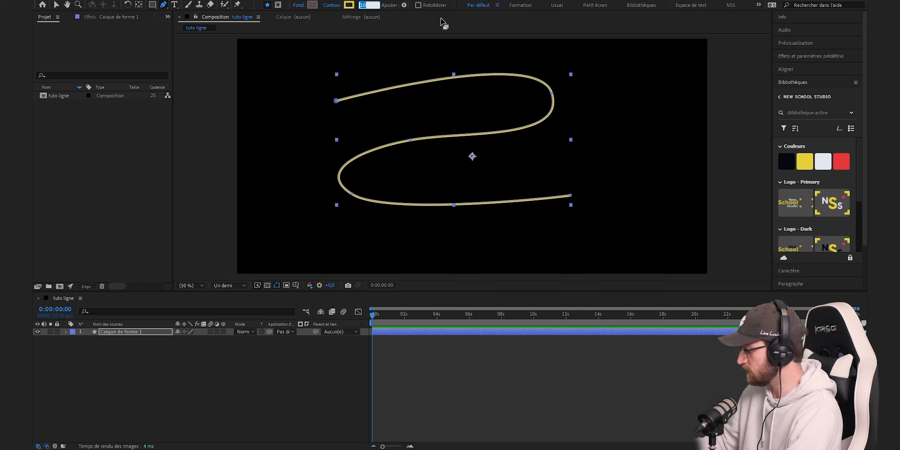
{"action": "type", "text": "20"}
{"action": "key", "text": "Return"}
{"action": "left_click", "coordinate": [130, 153]}
{"action": "left_click", "coordinate": [233, 356]}
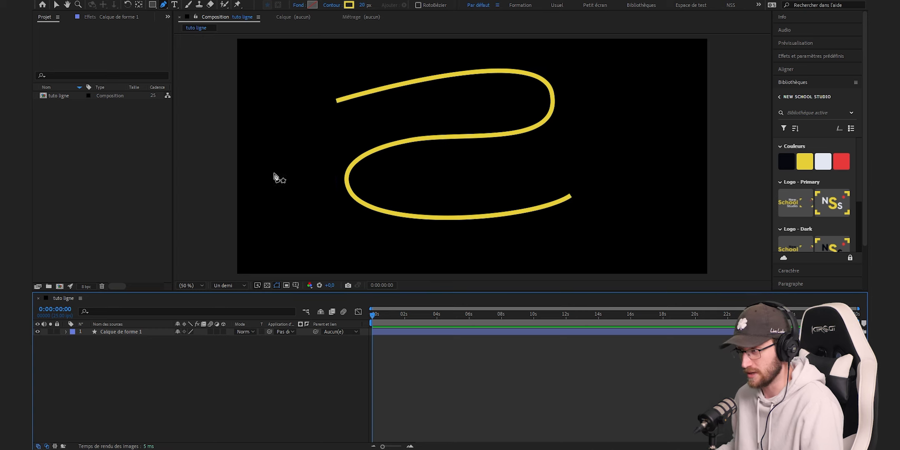
- Give the shape's Contour 1 stroke rounded ends by setting its line cap to Extrémité arrondie
{"action": "left_click", "coordinate": [66, 332]}
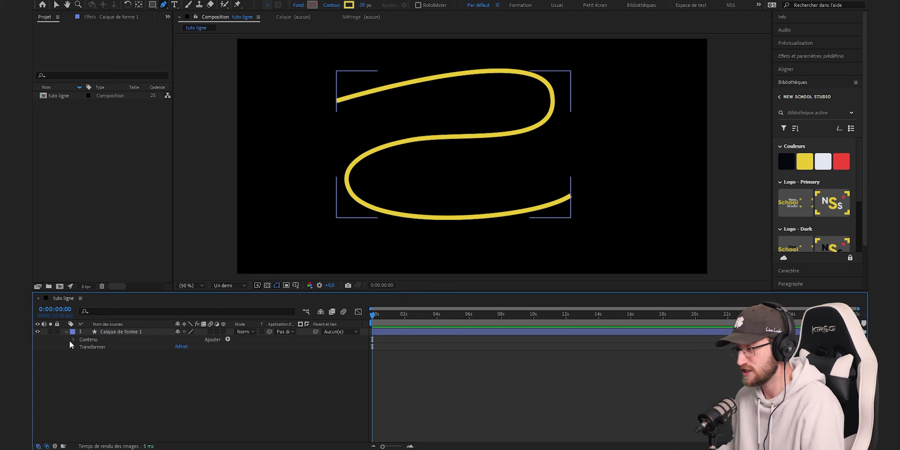
{"action": "left_click", "coordinate": [74, 340]}
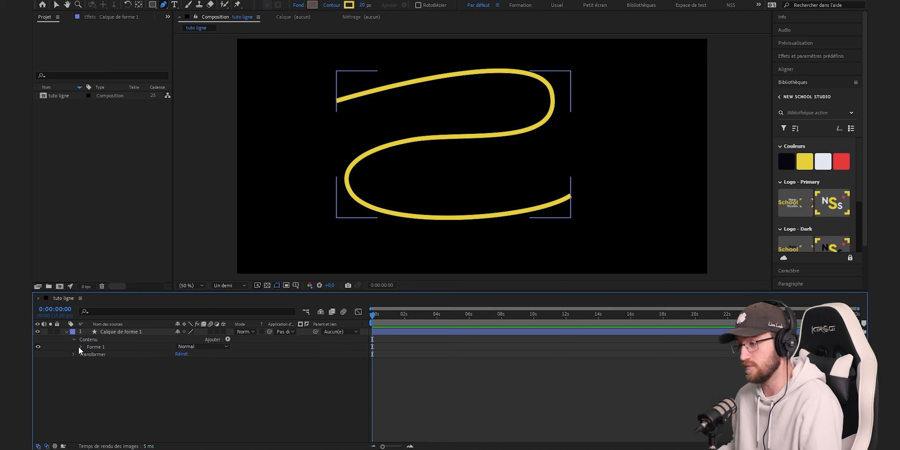
{"action": "left_click", "coordinate": [82, 346]}
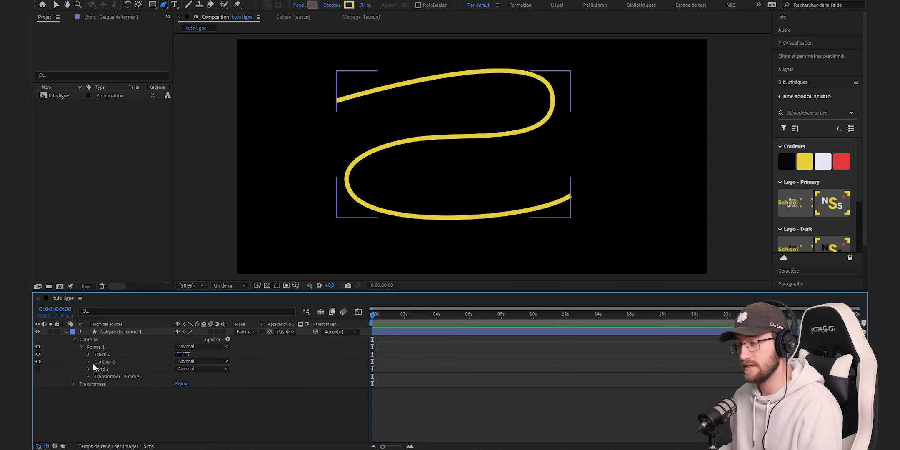
{"action": "left_click", "coordinate": [88, 361]}
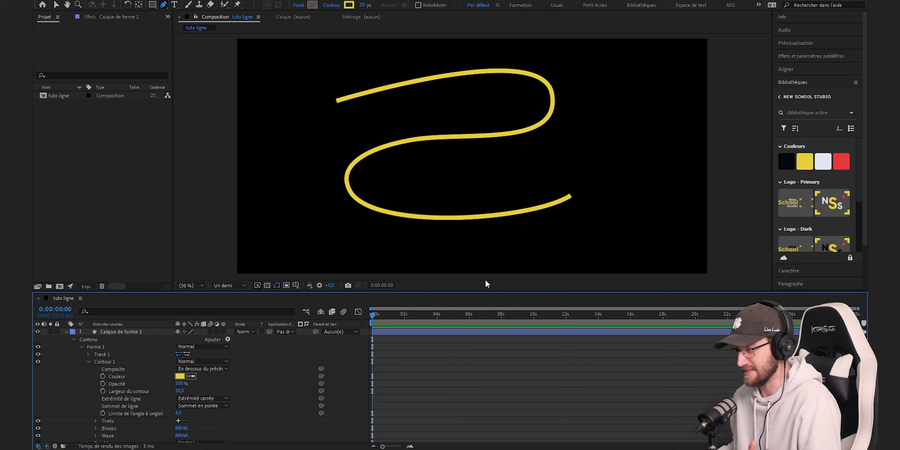
{"action": "left_click", "coordinate": [220, 399]}
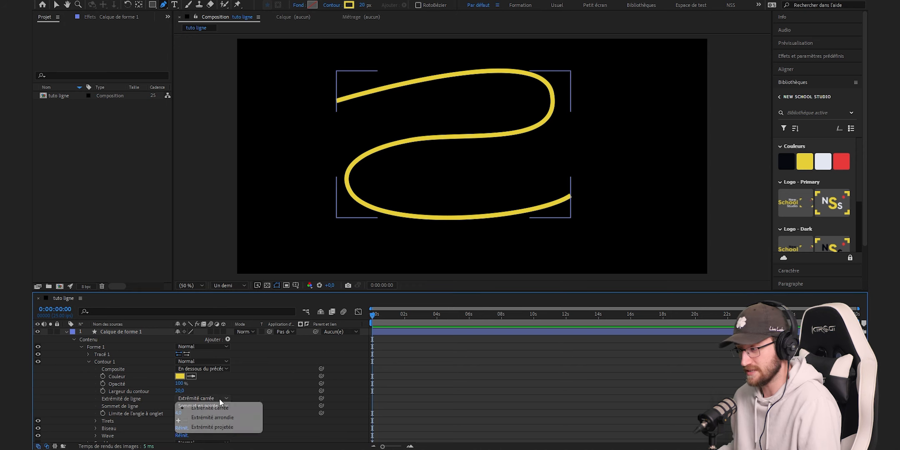
{"action": "left_click", "coordinate": [200, 416]}
{"action": "left_click", "coordinate": [465, 393]}
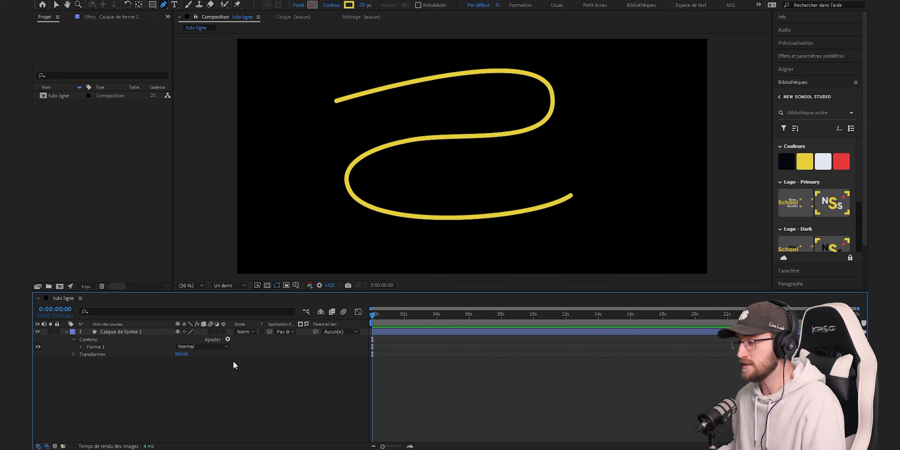
- Add a Réduire les tracés operator to the shape layer and reveal its properties
{"action": "left_click", "coordinate": [227, 339]}
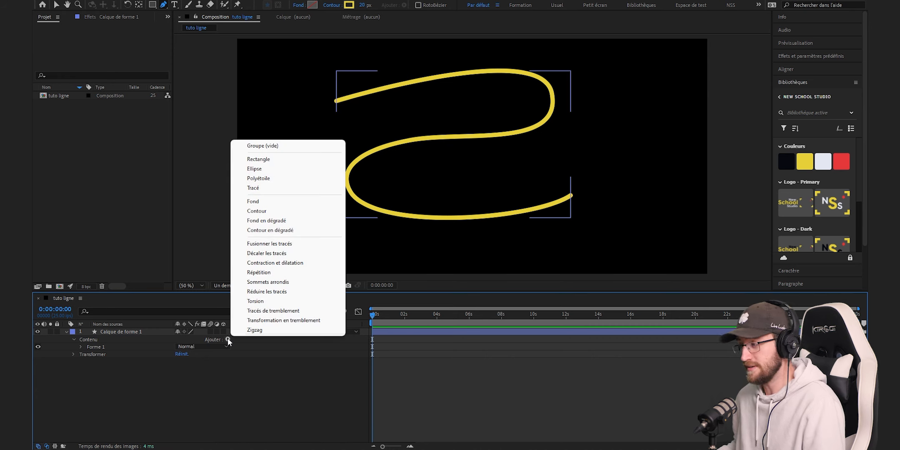
{"action": "left_click", "coordinate": [286, 291]}
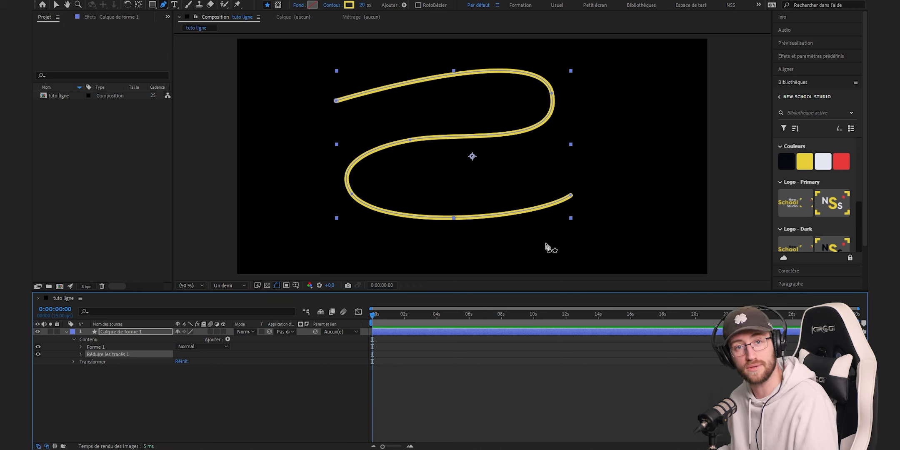
{"action": "left_click", "coordinate": [81, 354]}
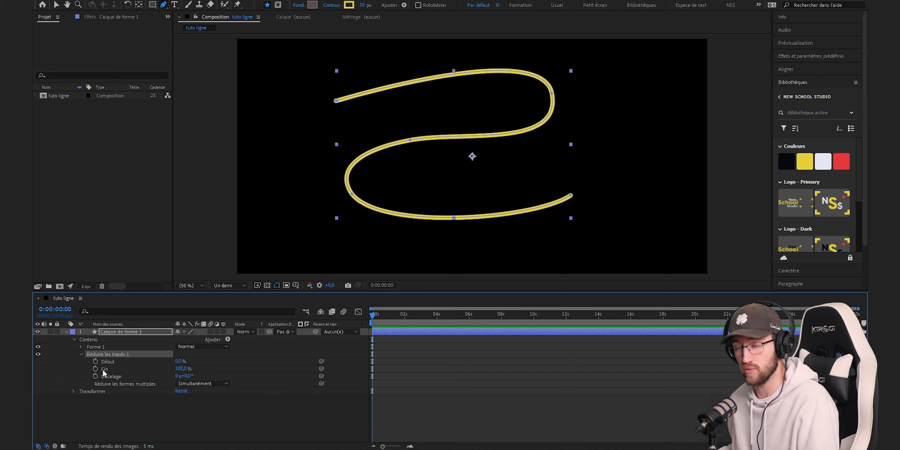
{"action": "left_click", "coordinate": [103, 405]}
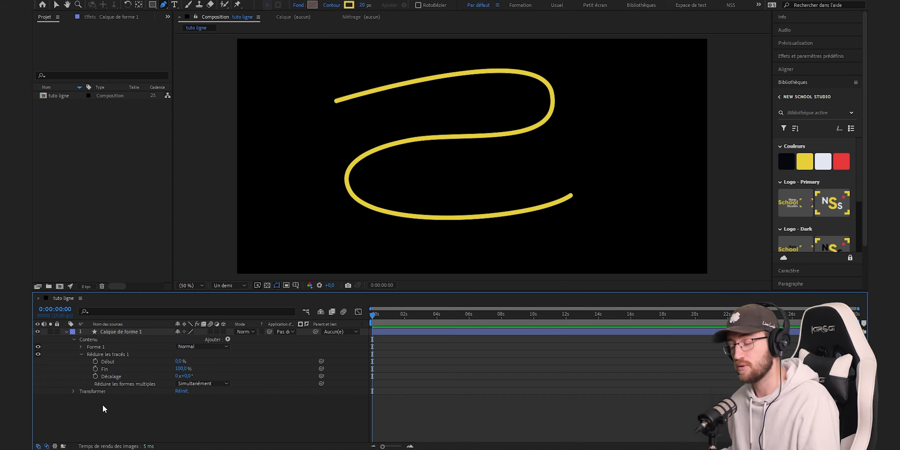
{"action": "left_click", "coordinate": [100, 384]}
- Keyframe the path trim's Fin from 0 % at 0 s to 100 % at 3 s and ease both keyframes
{"action": "left_click", "coordinate": [96, 368]}
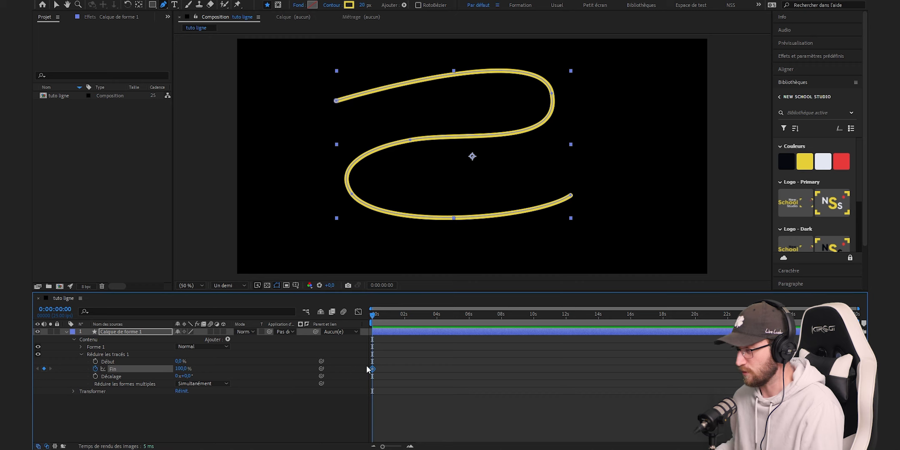
{"action": "left_click", "coordinate": [182, 368]}
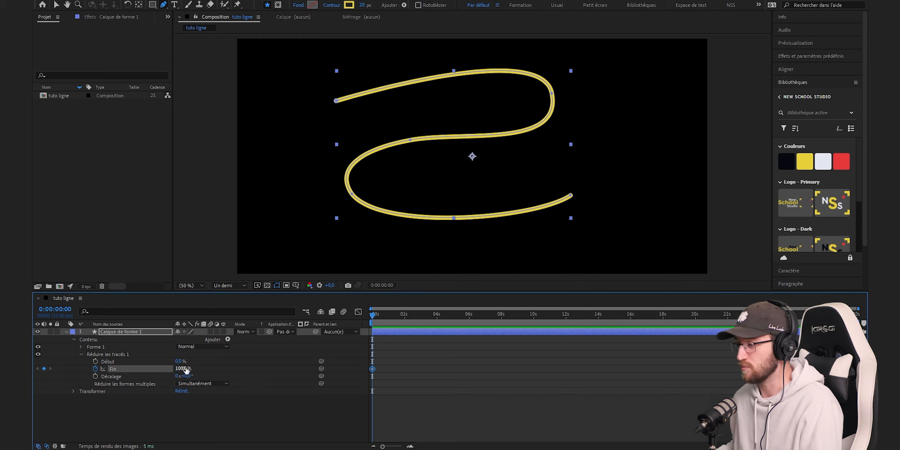
{"action": "left_click_drag", "start_coordinate": [187, 370], "coordinate": [132, 370]}
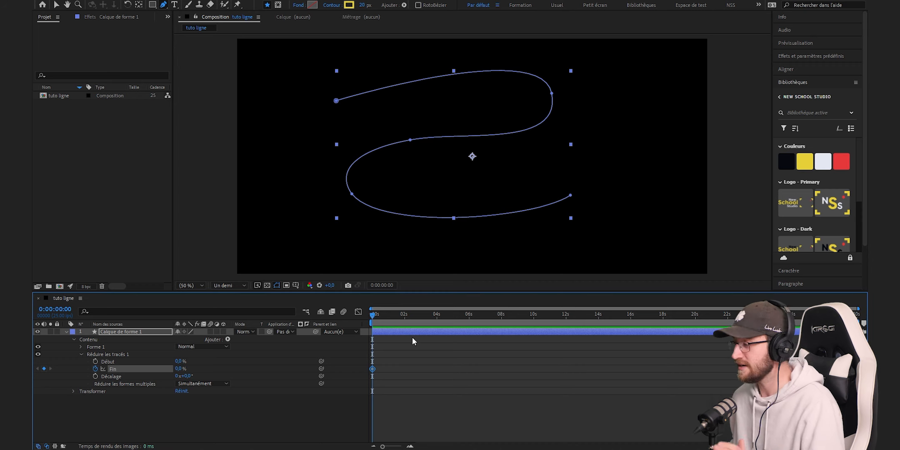
{"action": "left_click", "coordinate": [420, 315]}
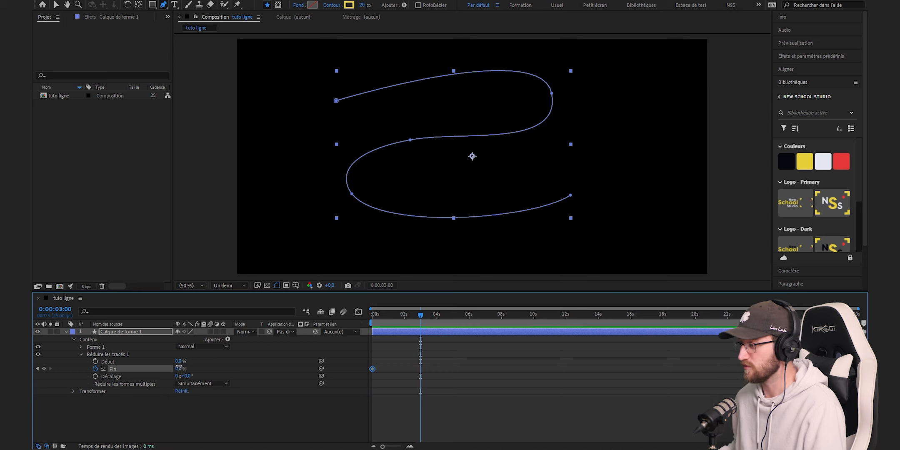
{"action": "left_click_drag", "start_coordinate": [179, 366], "coordinate": [263, 371]}
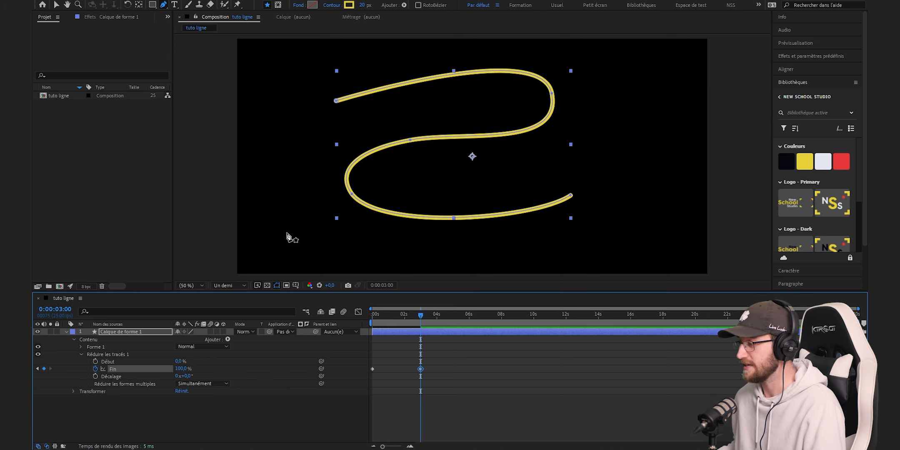
{"action": "left_click", "coordinate": [432, 361]}
{"action": "left_click_drag", "start_coordinate": [433, 358], "coordinate": [354, 372]}
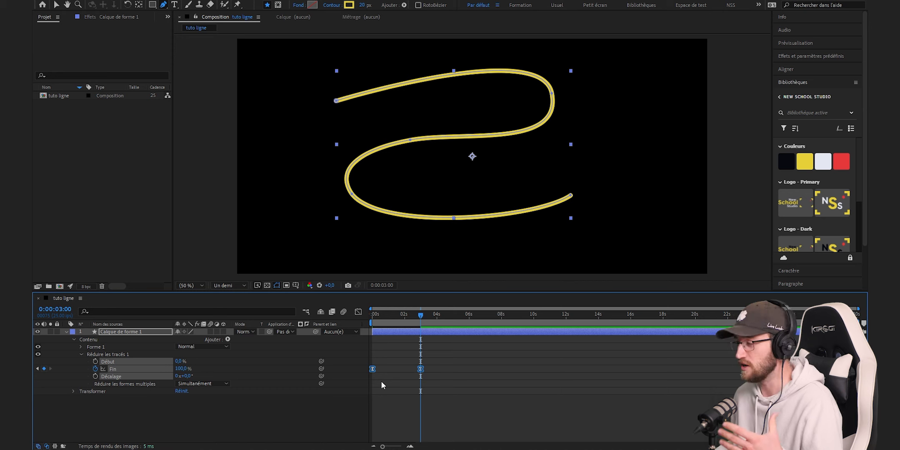
- Enable motion blur for the shape layer and preview the line animation from the start
{"action": "left_click", "coordinate": [357, 312]}
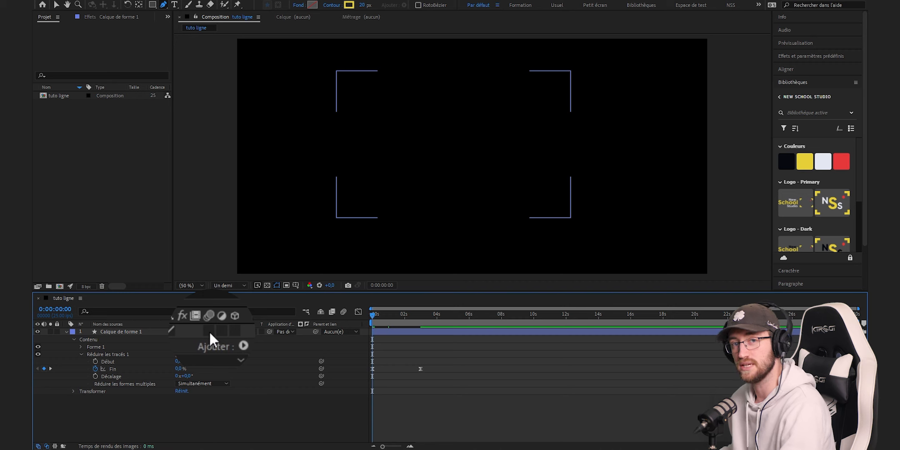
{"action": "left_click", "coordinate": [210, 332]}
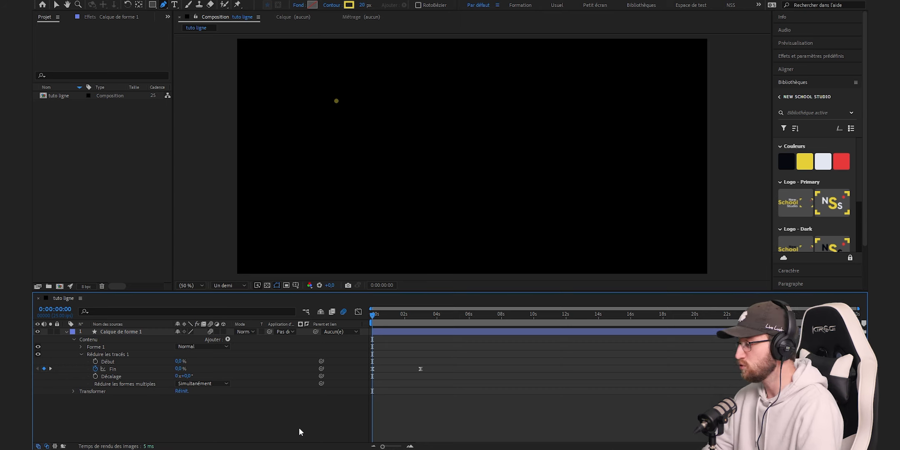
{"action": "key", "text": "space"}
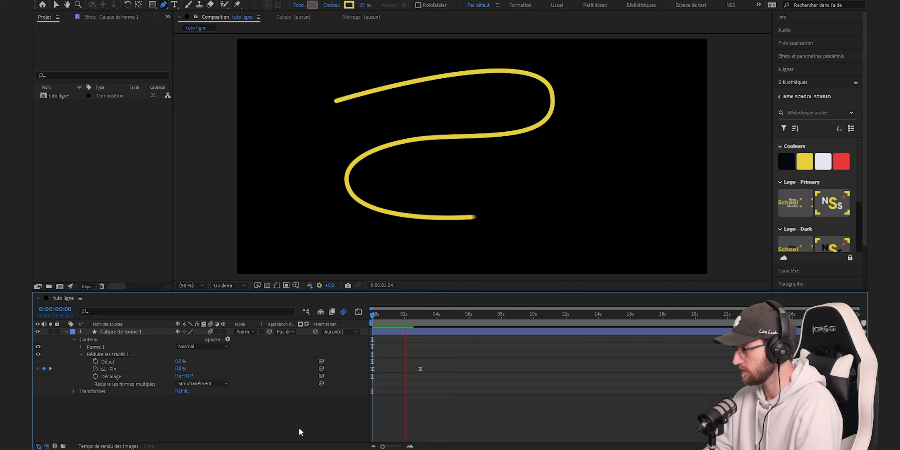
{"action": "key", "text": "space"}
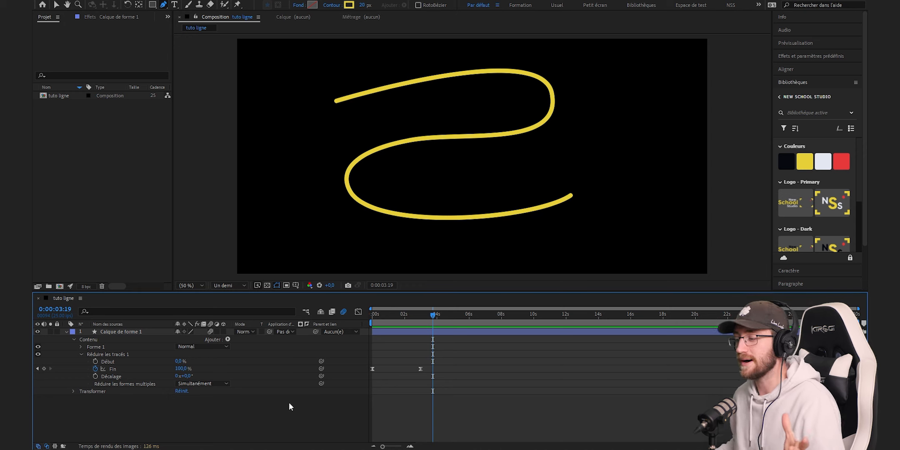
- Keyframe the path trim's Début from 0 % at 0 s to 100 % at 3 s and ease both keyframes
{"action": "left_click_drag", "start_coordinate": [395, 313], "coordinate": [361, 319]}
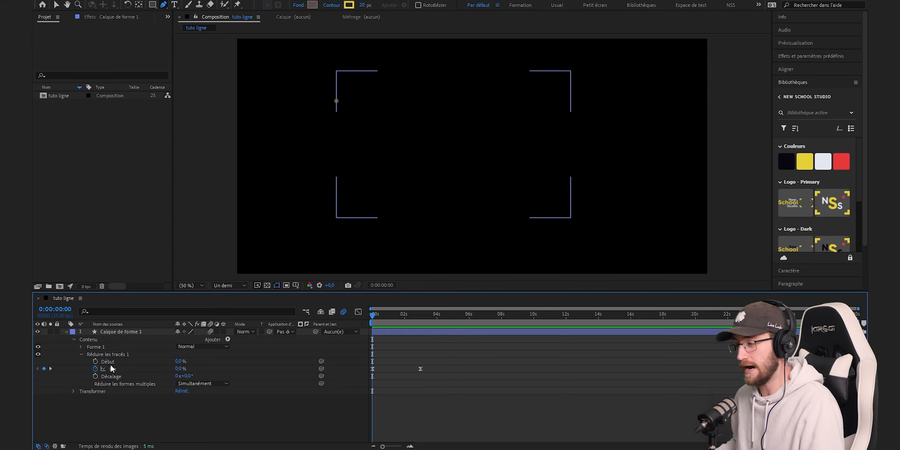
{"action": "left_click", "coordinate": [96, 362]}
{"action": "key", "text": "k"}
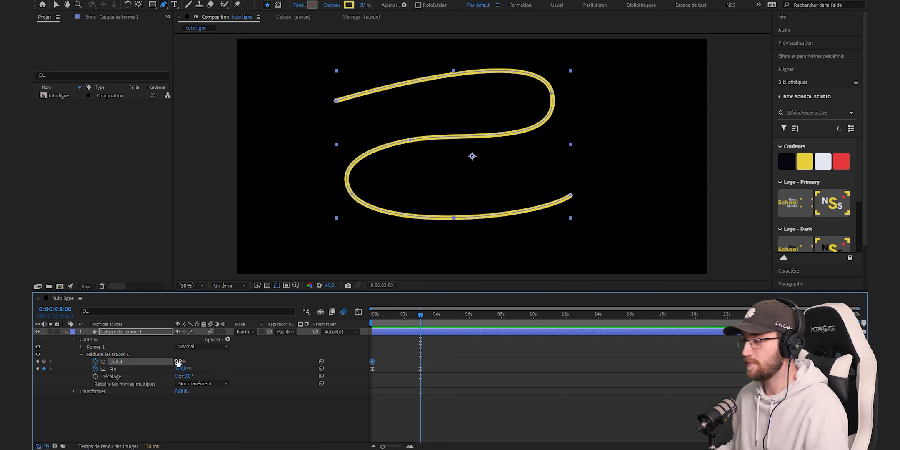
{"action": "left_click_drag", "start_coordinate": [179, 361], "coordinate": [240, 367]}
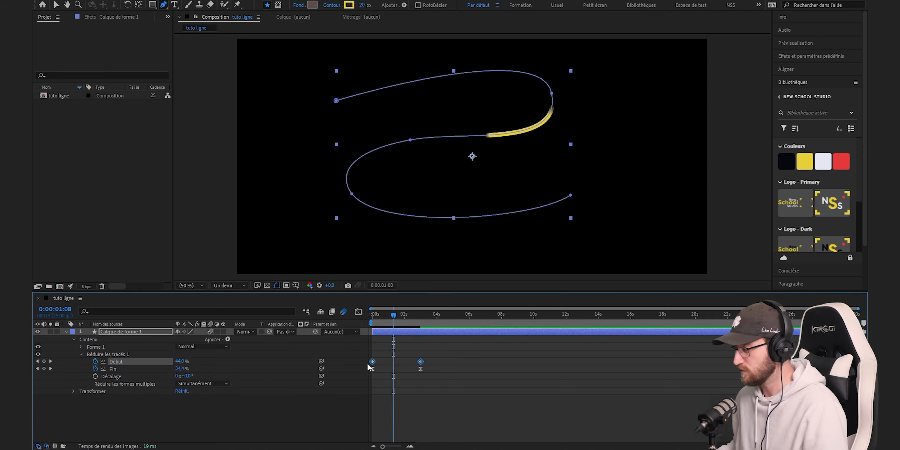
{"action": "left_click", "coordinate": [372, 362], "text": "shift"}
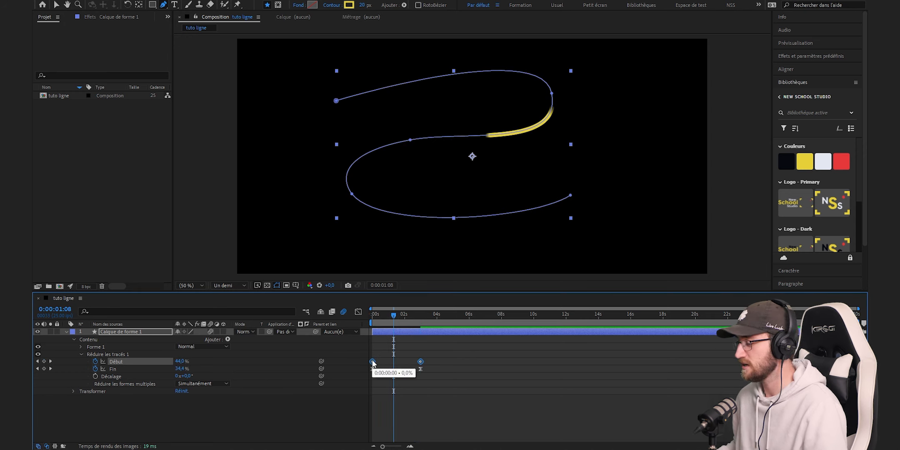
{"action": "key", "text": "F9"}
{"action": "key", "text": "shift+F3"}
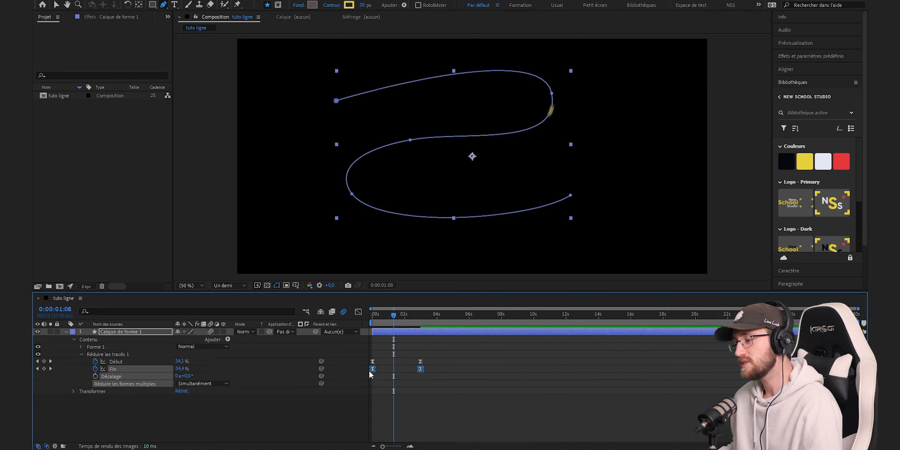
- Offset both Fin keyframes by a few frames after the Début keyframes and preview the animation from the start
{"action": "left_click_drag", "start_coordinate": [371, 374], "coordinate": [376, 372]}
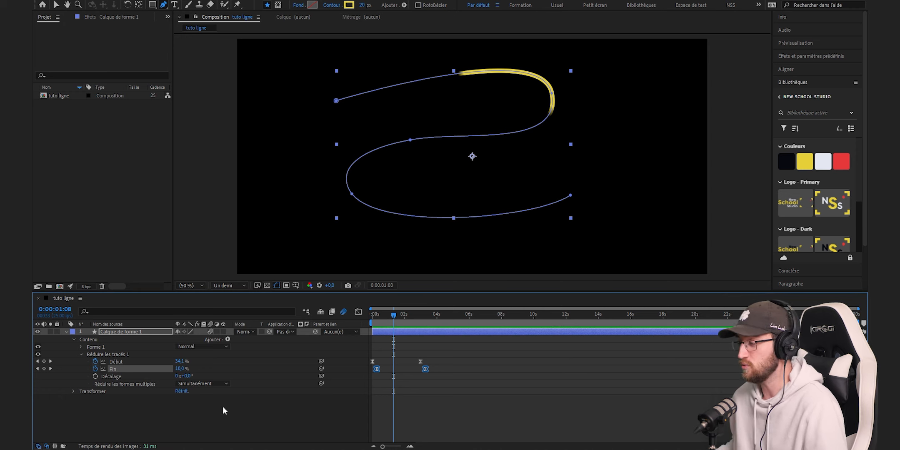
{"action": "key", "text": "Home"}
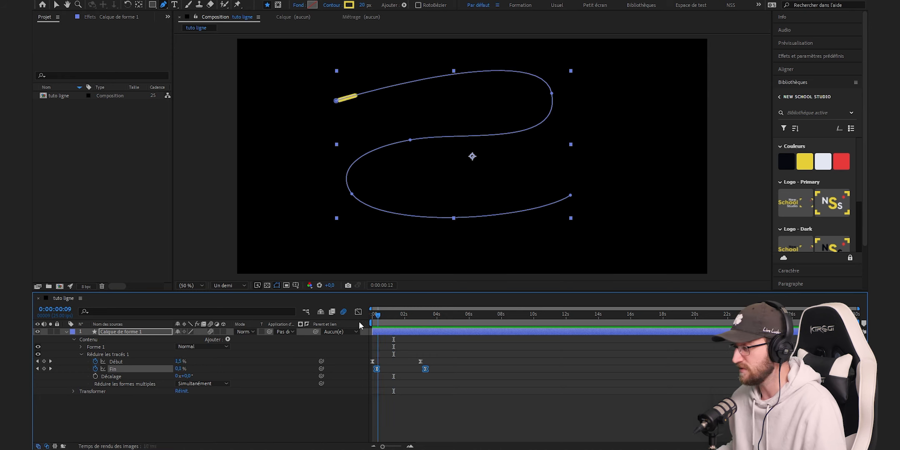
{"action": "left_click", "coordinate": [335, 405]}
{"action": "key", "text": "space"}
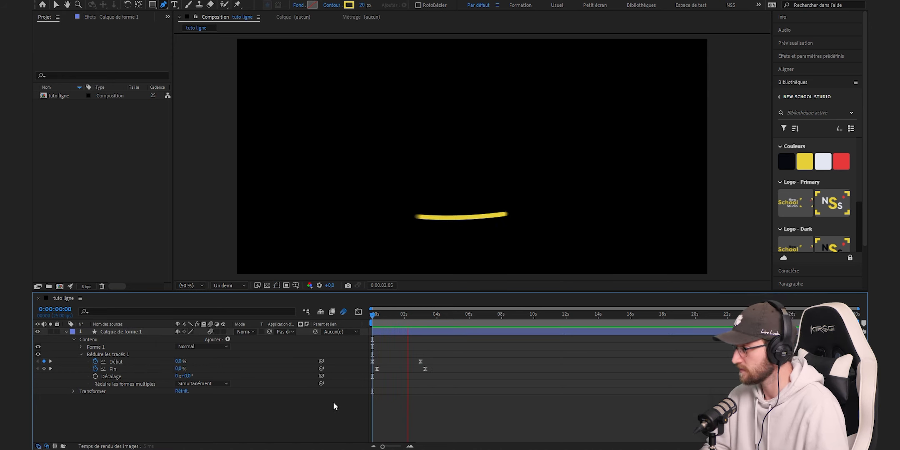
- Move both Fin keyframes back closer to the Début keyframes and preview the travelling line again
{"action": "mouse_move", "coordinate": [447, 376]}
{"action": "left_mouse_down"}
{"action": "mouse_move", "coordinate": [373, 370]}
{"action": "mouse_move", "coordinate": [382, 371]}
{"action": "left_mouse_up"}
{"action": "left_click_drag", "start_coordinate": [386, 373], "coordinate": [379, 374]}
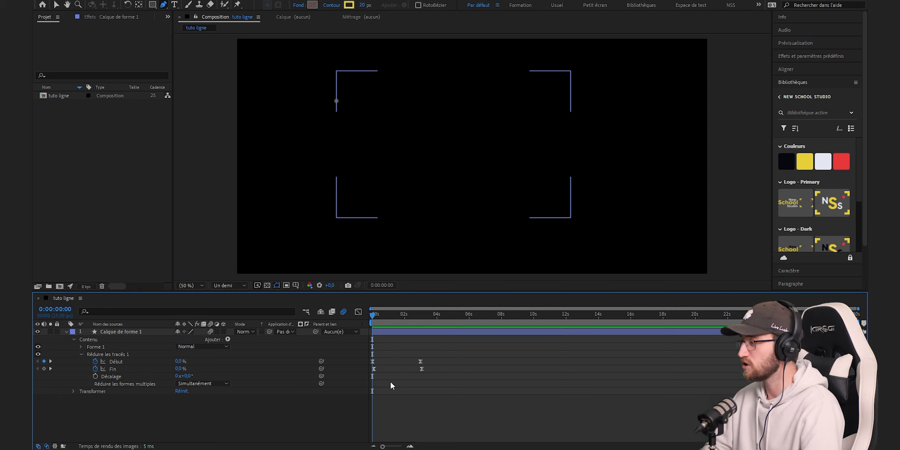
{"action": "key", "text": "space"}
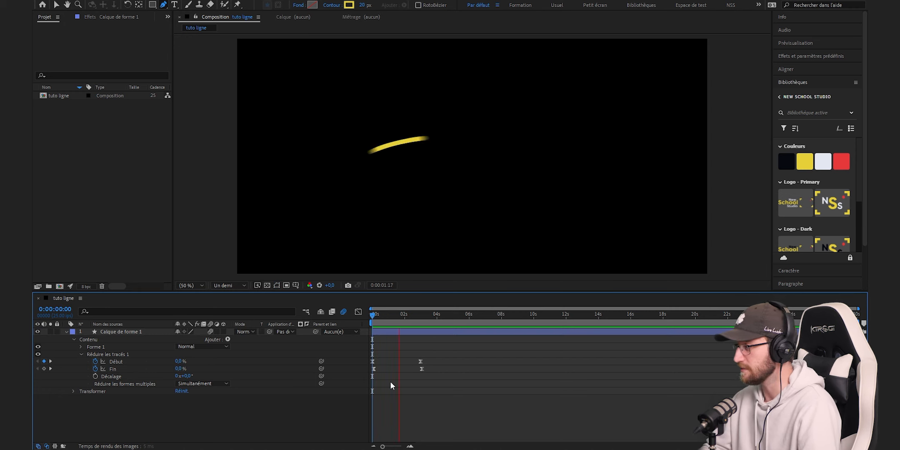
{"action": "key", "text": "space"}
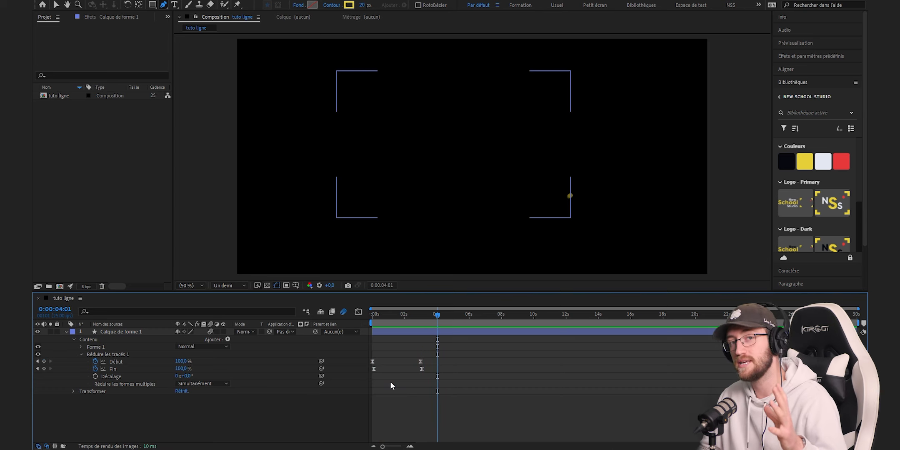